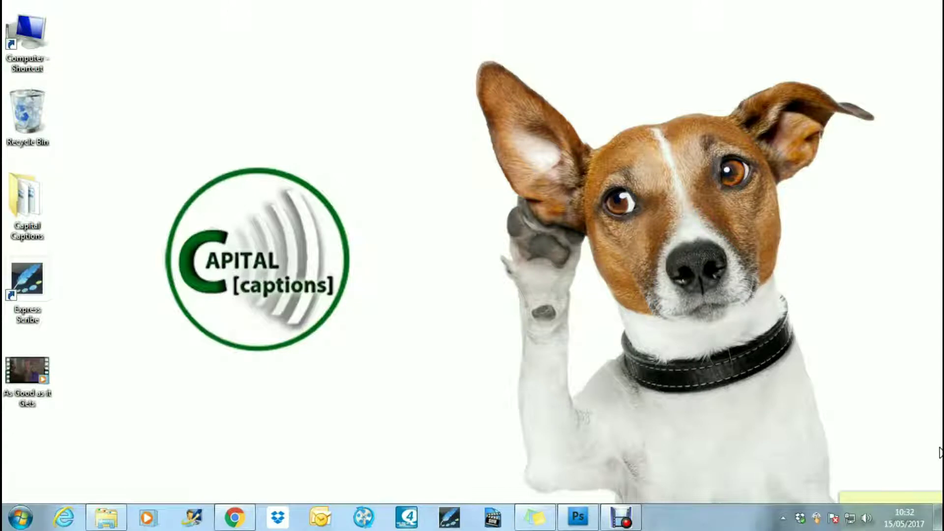
Launch Express Scribe, shift its window to the right, and open the Options menu.
click(32, 294)
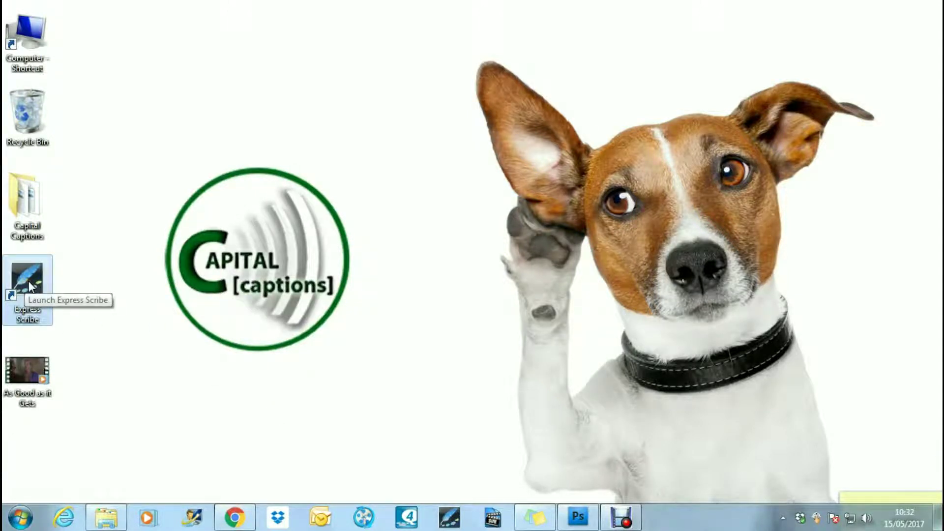
double_click(30, 287)
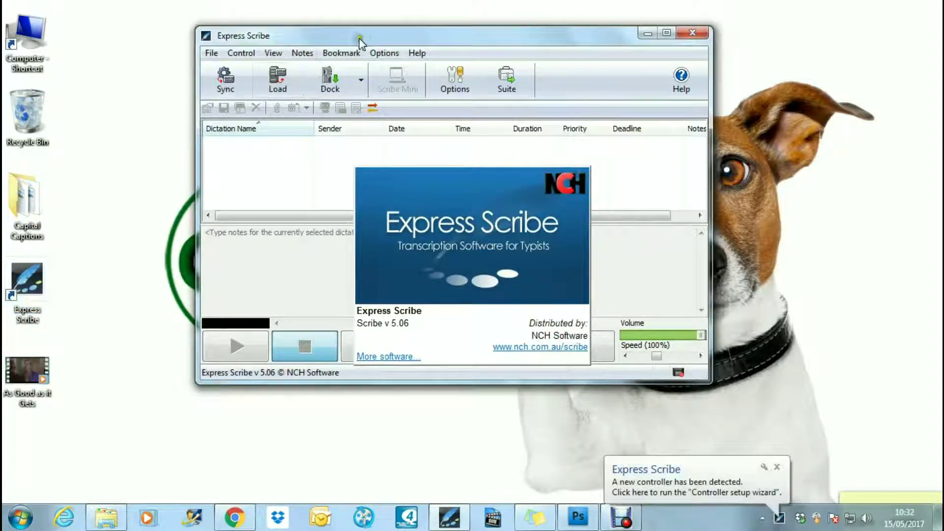
drag(366, 38, 442, 39)
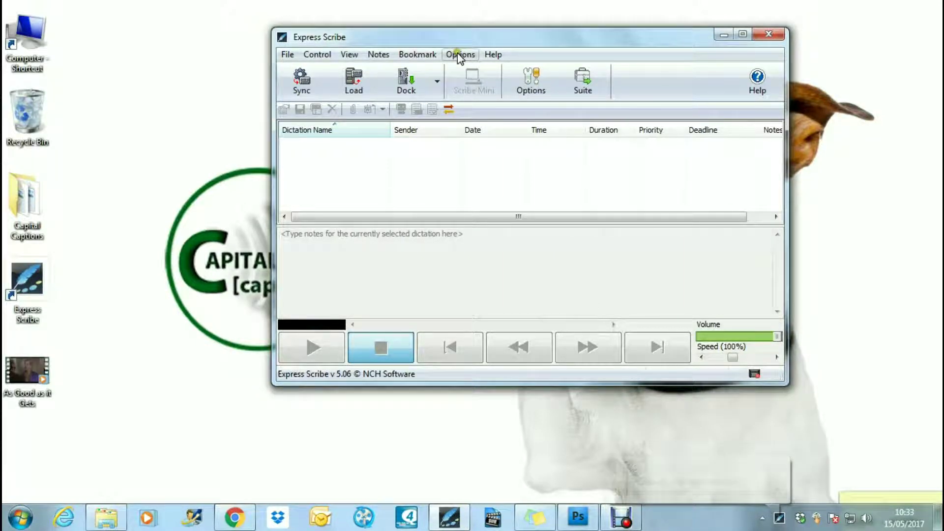
click(456, 55)
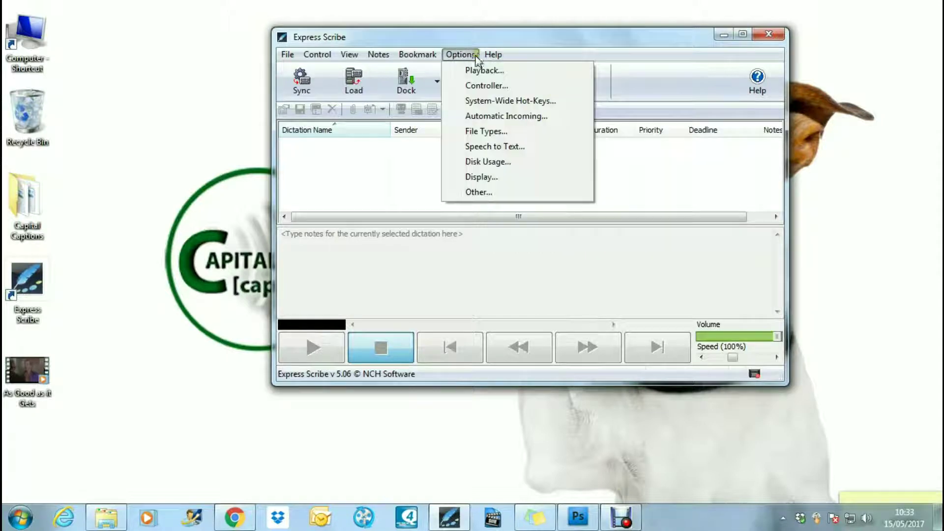
Run the controller setup wizard and keep the detected VEC Infinity USB pedal as the controller.
click(479, 86)
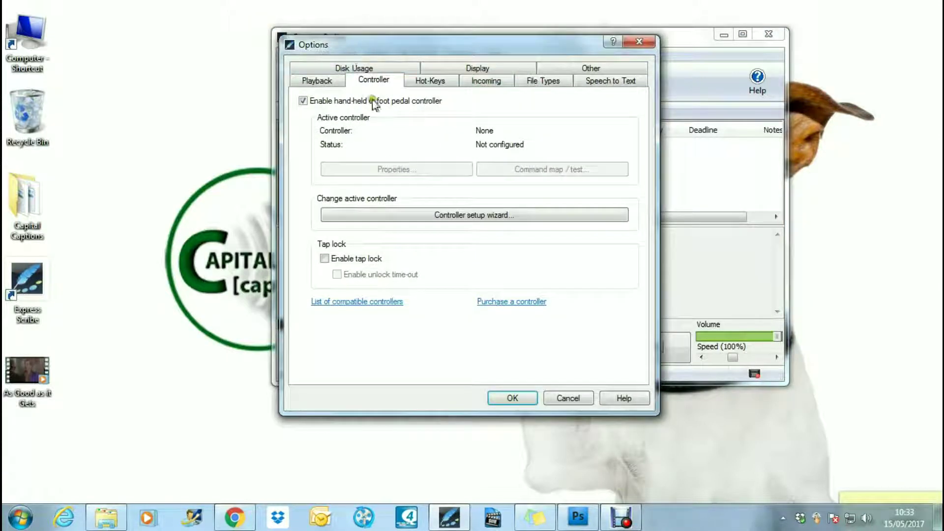
click(497, 216)
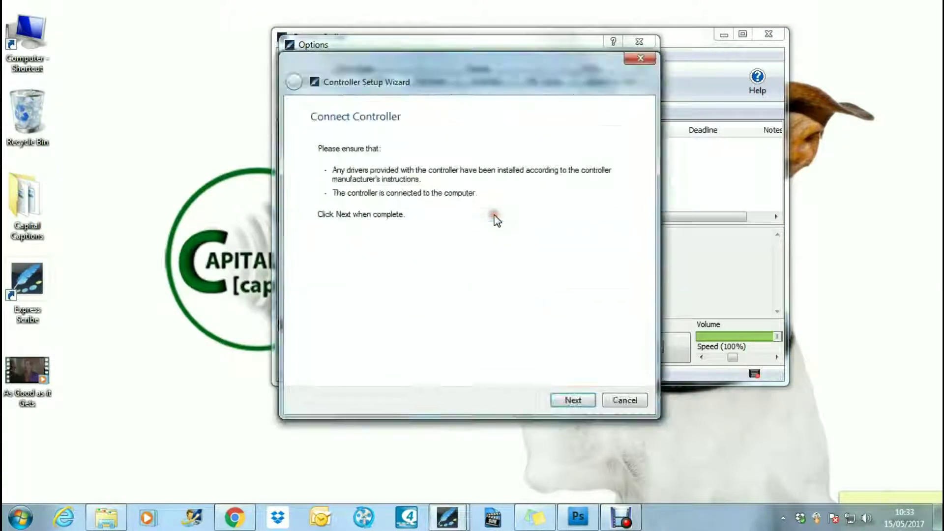
click(575, 399)
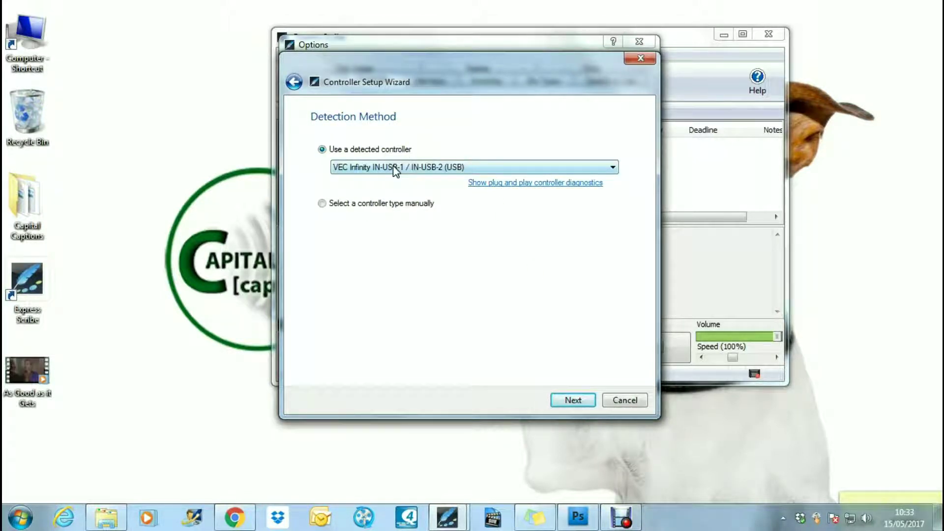
click(614, 171)
click(612, 180)
click(382, 204)
click(383, 150)
click(572, 401)
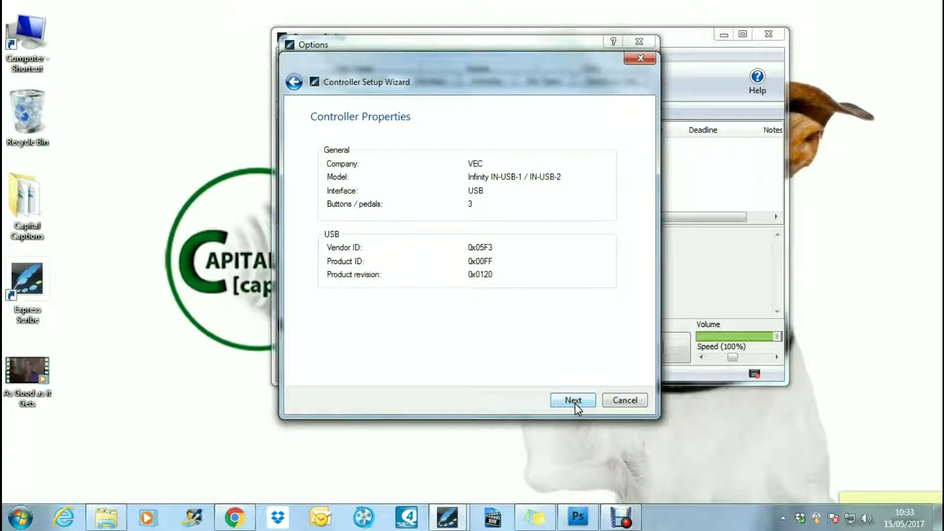
In the pedal command map, assign Rewind to the left pedal.
click(573, 401)
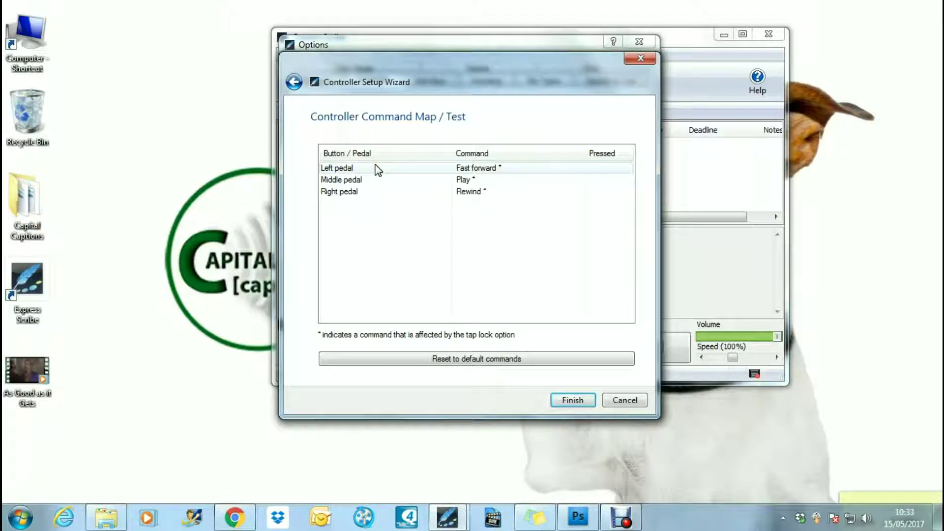
click(483, 168)
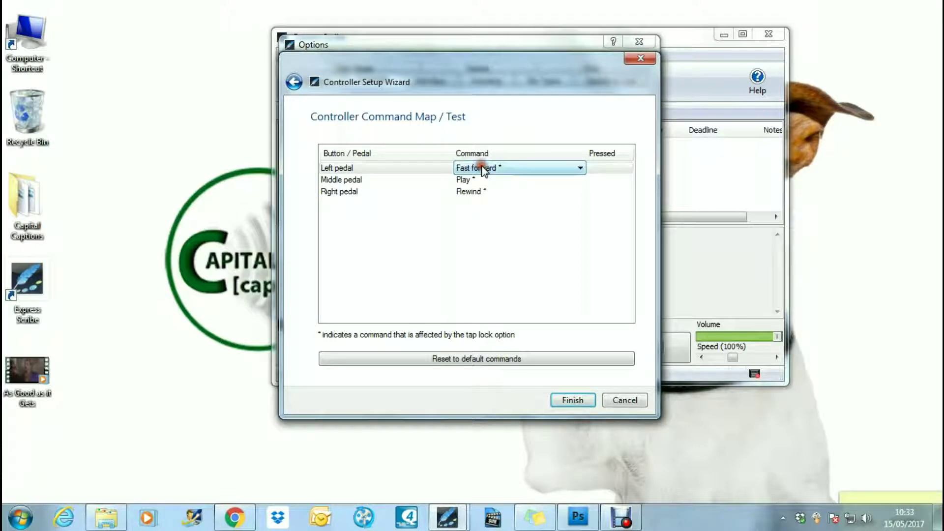
click(579, 168)
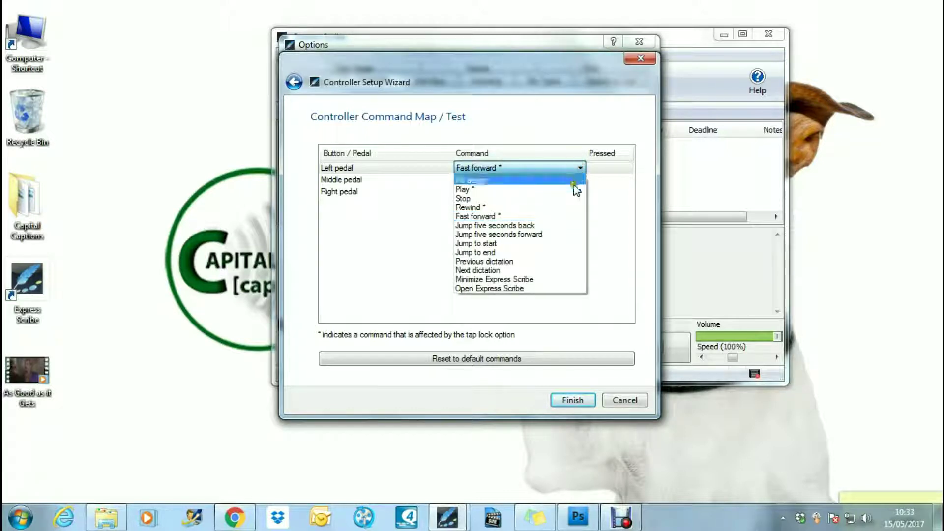
click(545, 208)
Assign Fast forward to the right pedal, then finish and save the controller setup.
click(470, 192)
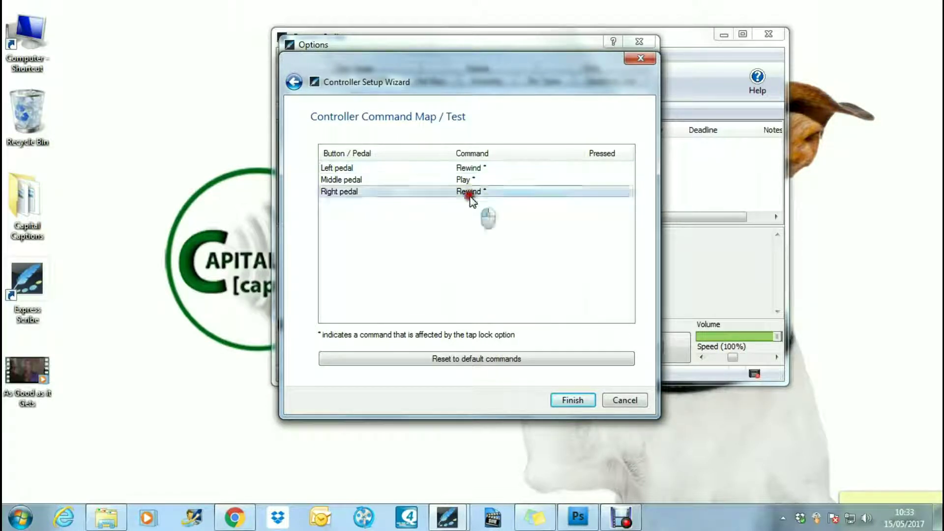
click(491, 192)
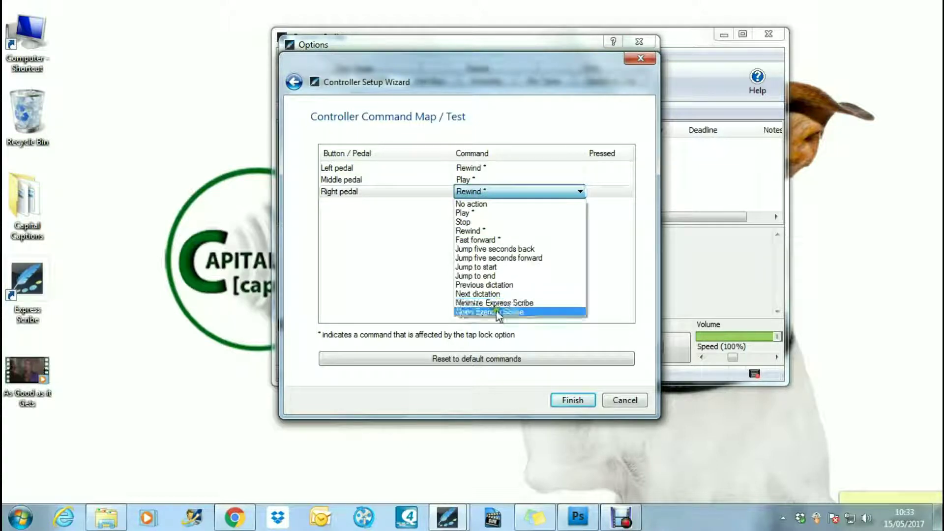
click(498, 241)
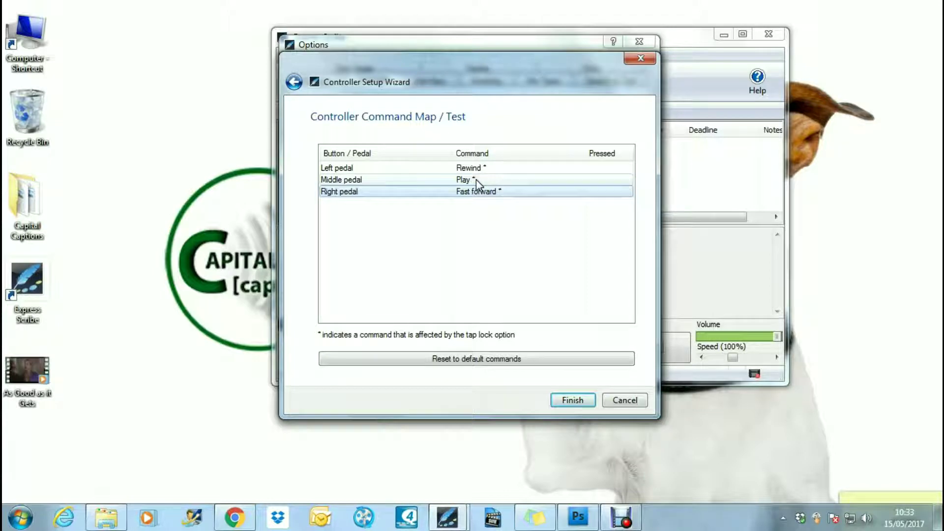
click(578, 400)
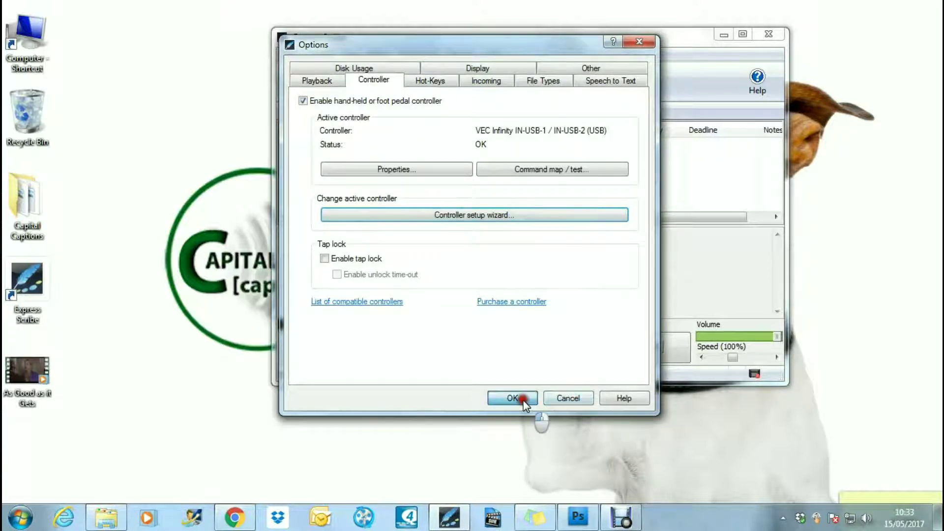
click(522, 399)
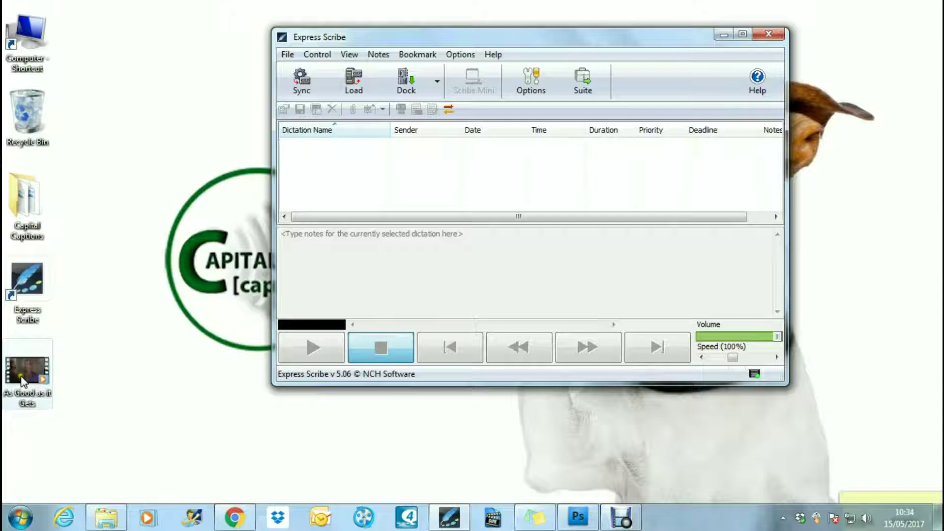
Load the As Good as it Gets video into Express Scribe as a dictation.
drag(28, 382, 369, 165)
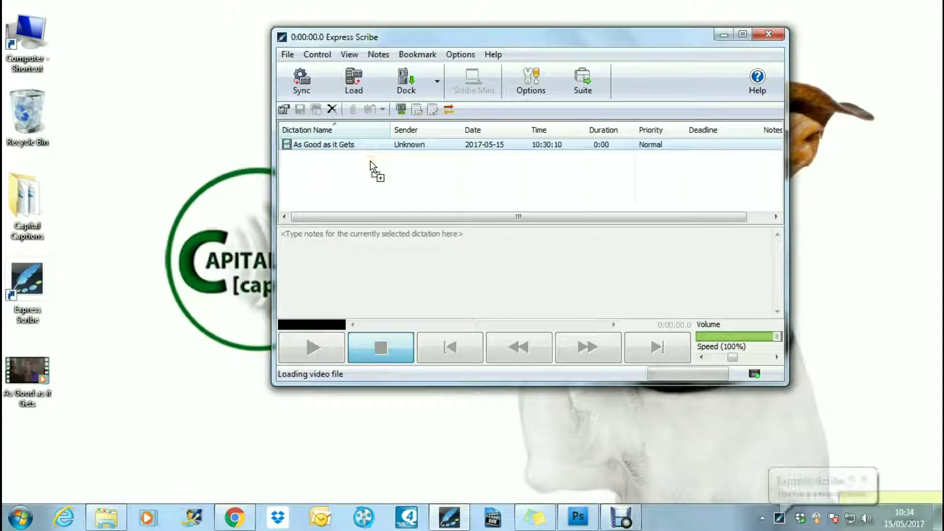
click(287, 54)
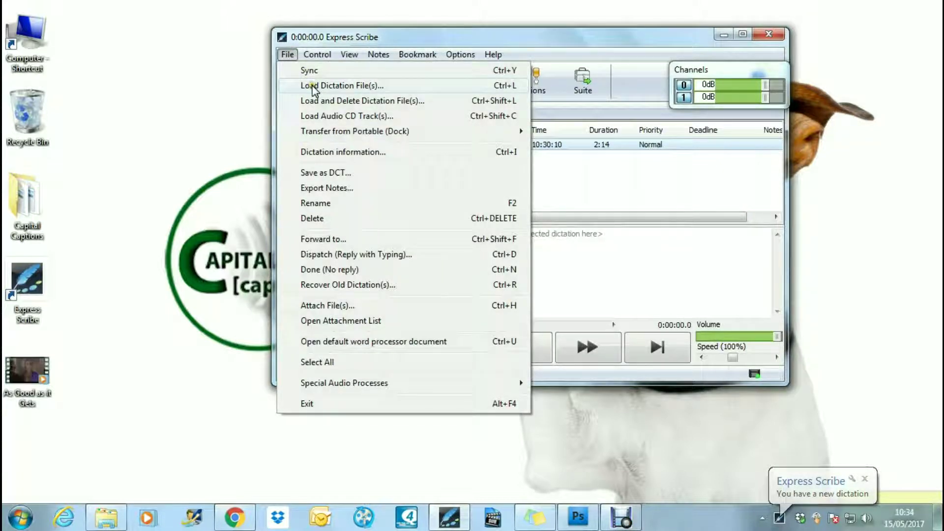
click(517, 38)
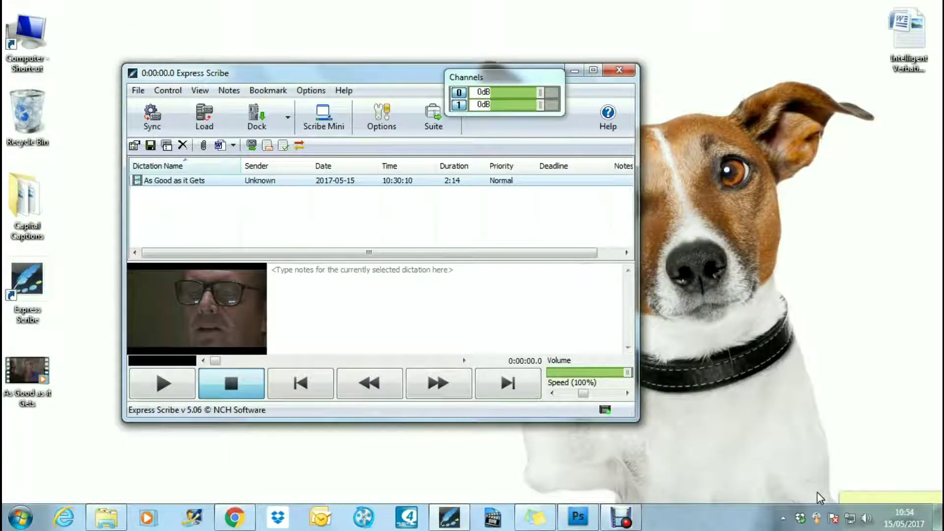
click(139, 91)
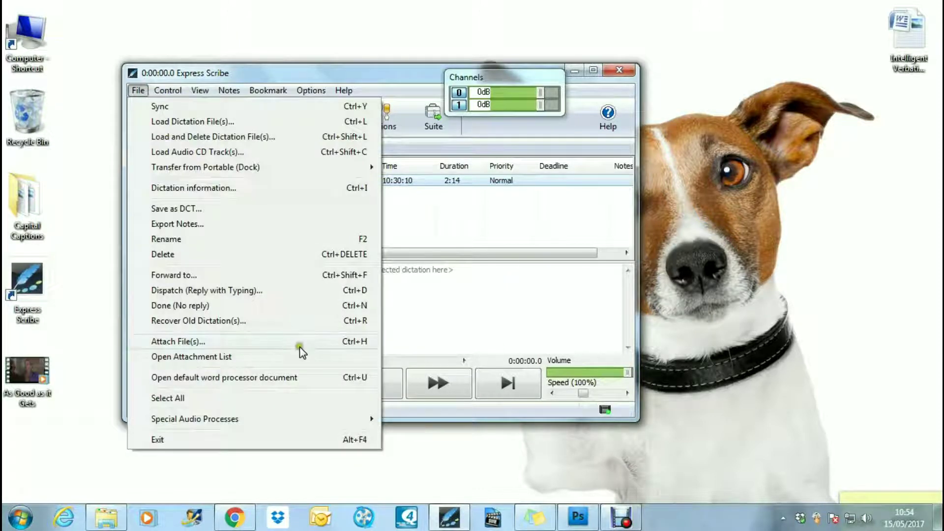
mouse_move(306, 415)
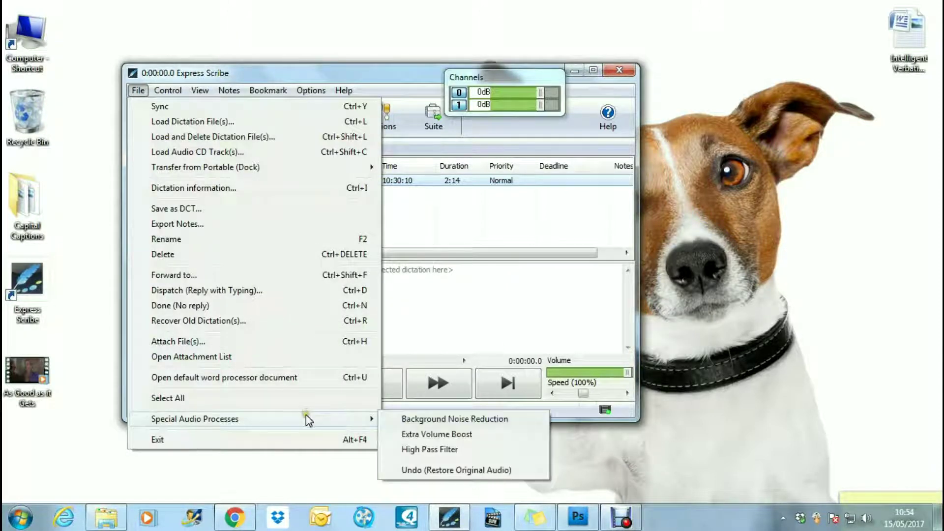
click(219, 421)
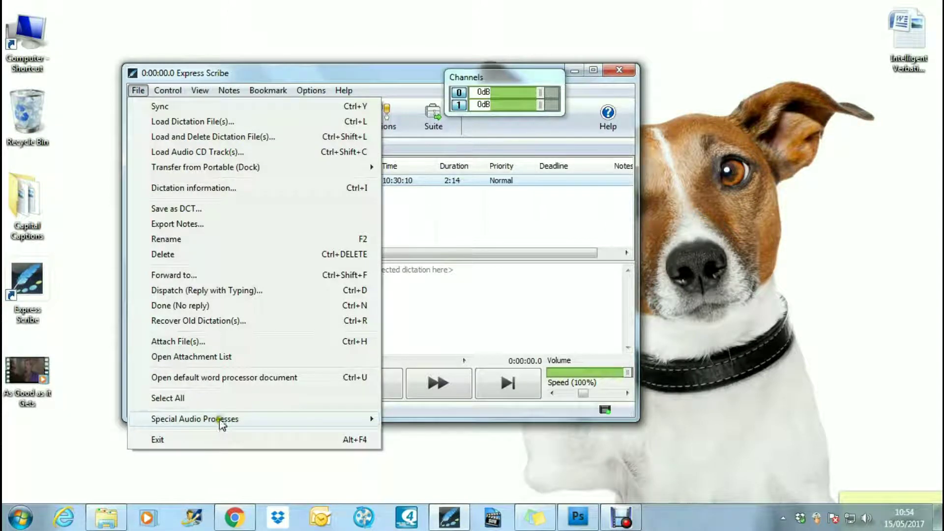
mouse_move(220, 421)
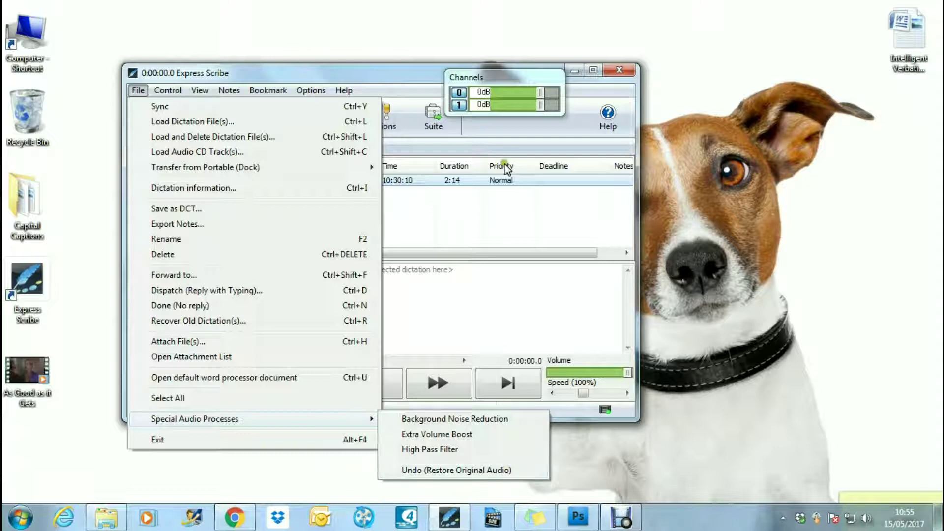
click(502, 186)
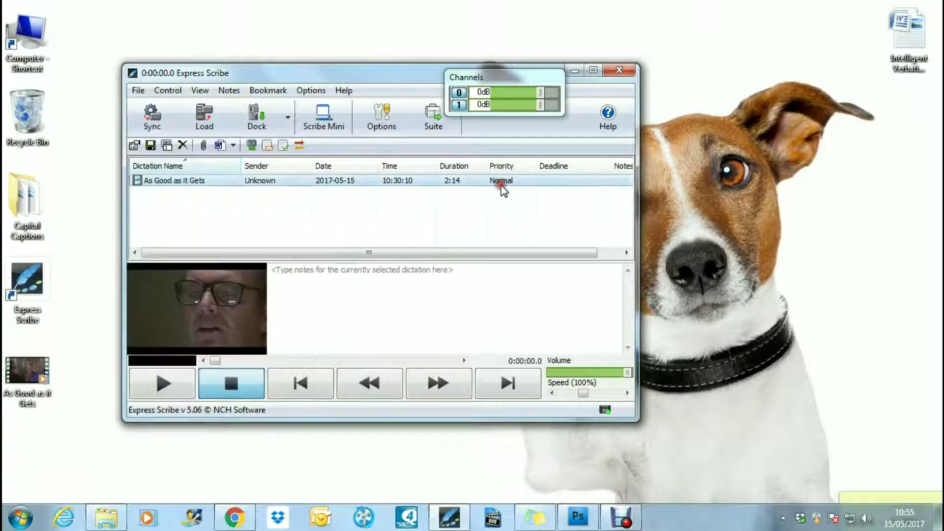
Cancel the dictation rename and open the Intelligent Verbatim example document in Word.
click(455, 184)
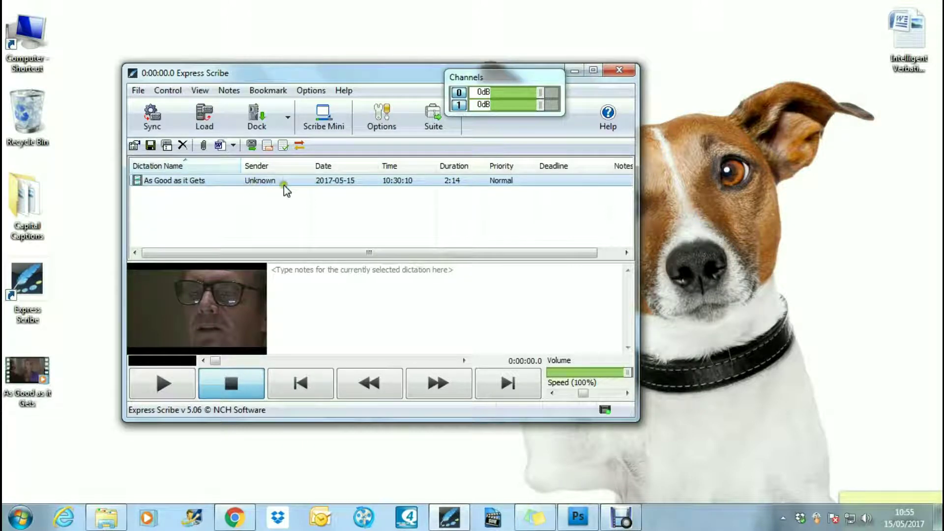
click(907, 50)
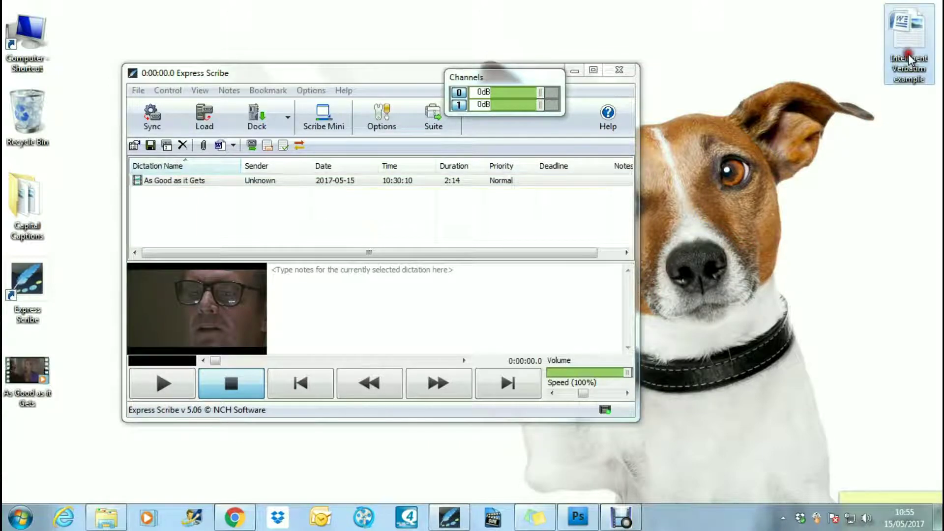
double_click(908, 58)
Delete the sample dialogue on page 2, keeping END OF TRANSCRIPT, and start dictation playback.
scroll(799, 404, down, 5)
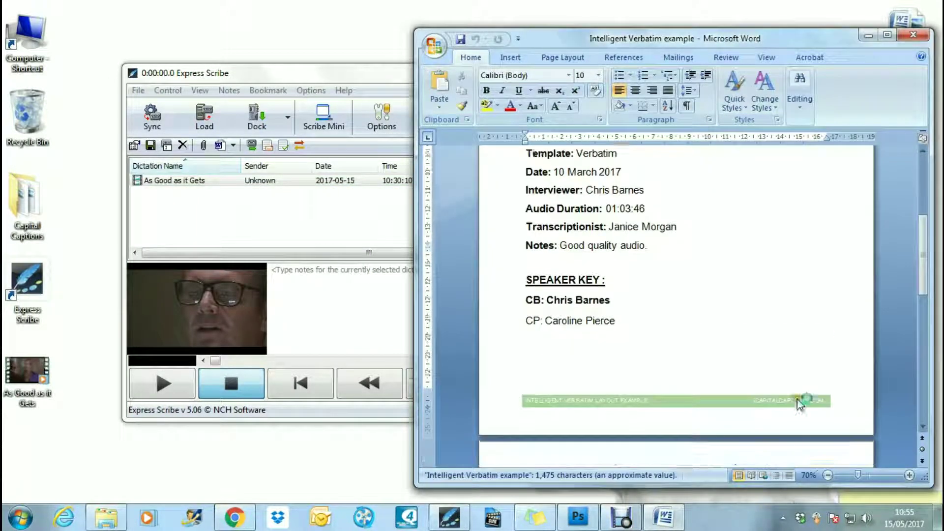
scroll(799, 404, down, 6)
drag(516, 237, 828, 261)
key(Delete)
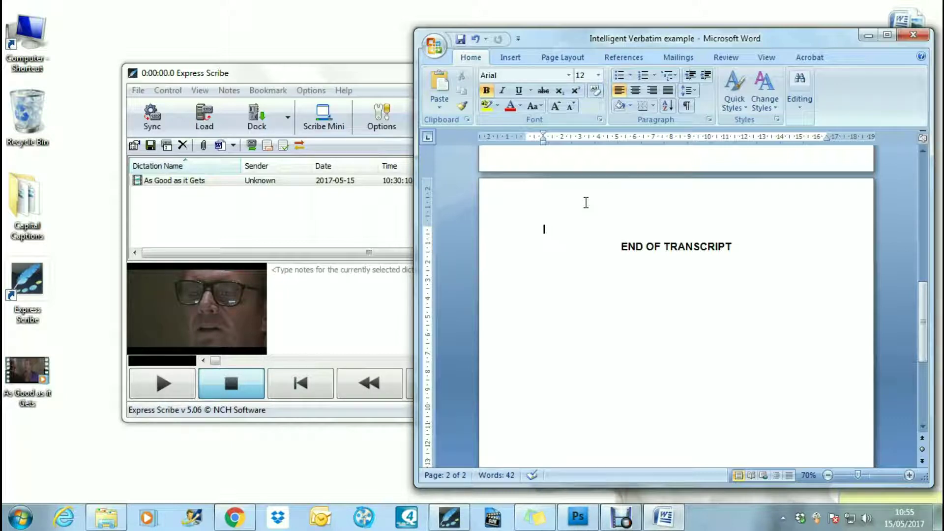
key(F9)
Type JN's line 'Love was...' after a tab, then stop playback.
text(JN)
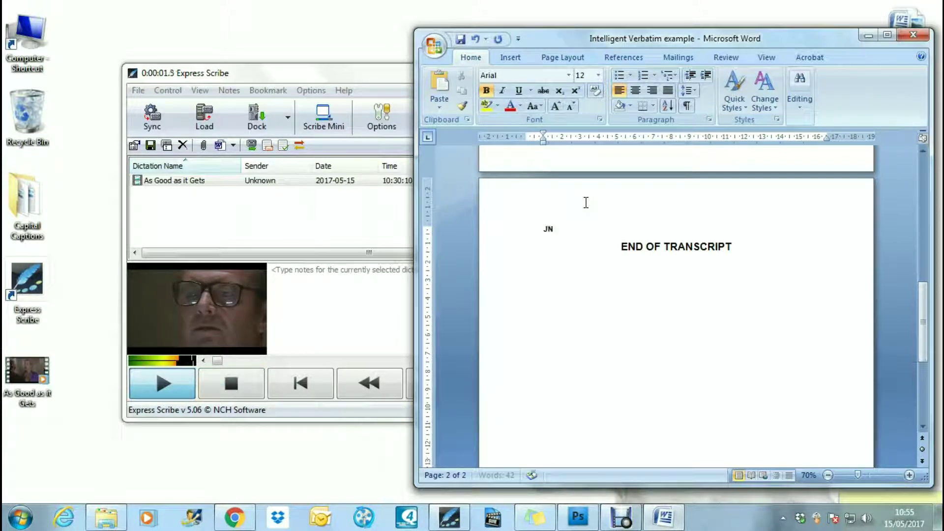
text(:)
key(Tab)
text(Love wa)
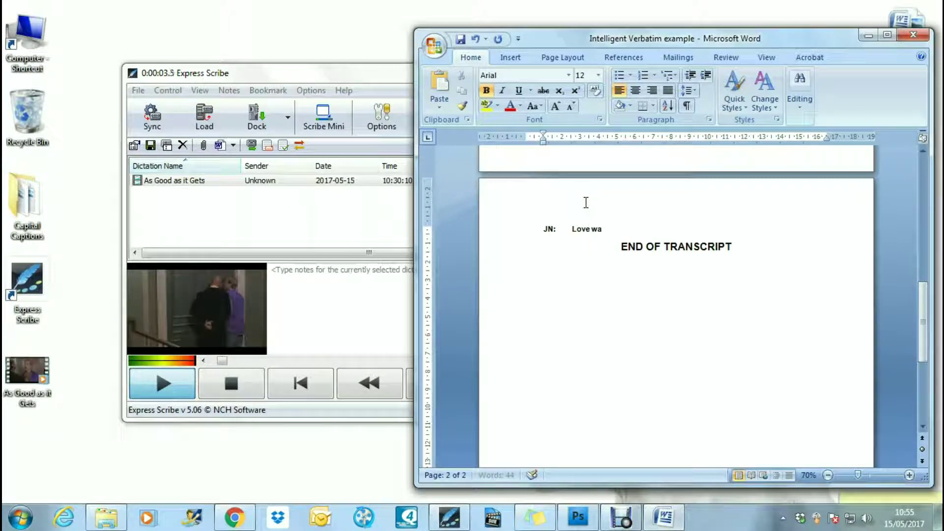
text(s...)
key(Return)
key(F4)
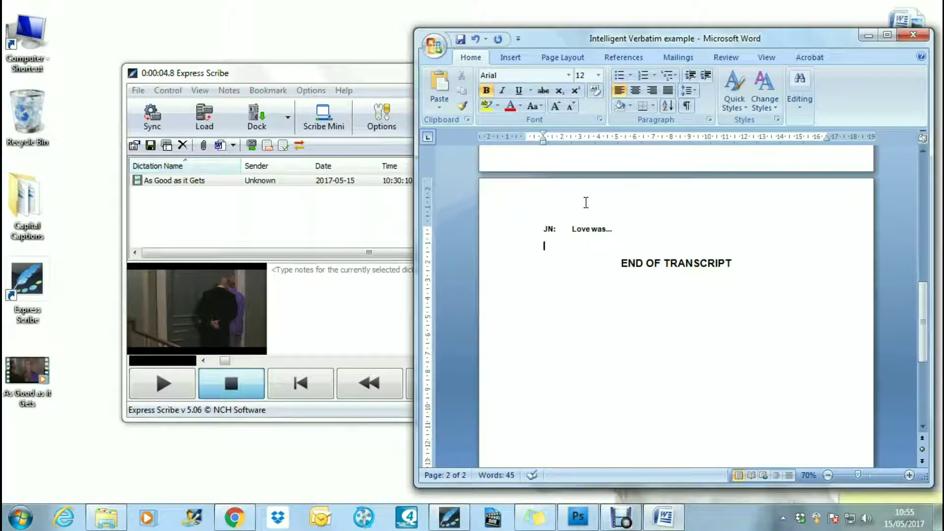
Type M's line 'Mr Udall, I'd like to speak to you, please.' and resume playback.
text(M:)
key(Tab)
text(Mr Udall, I'd li)
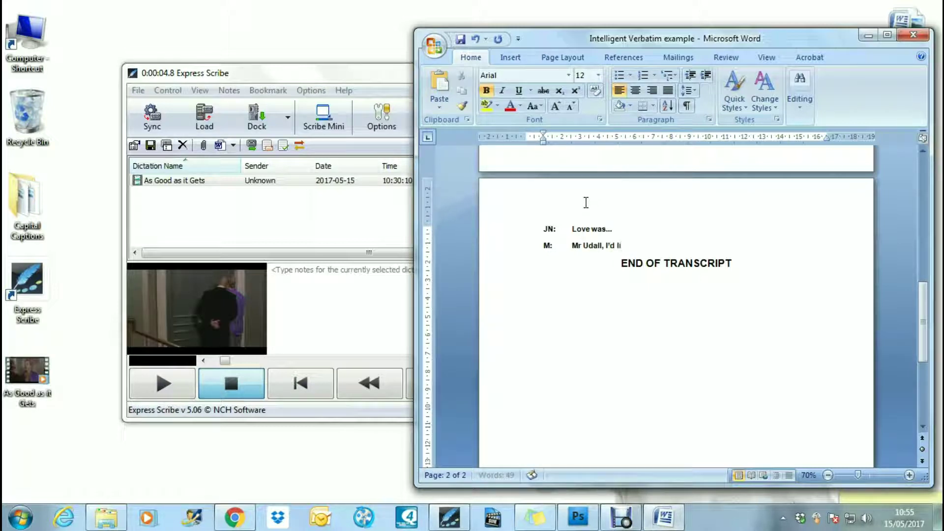
text(ke to speak to you,)
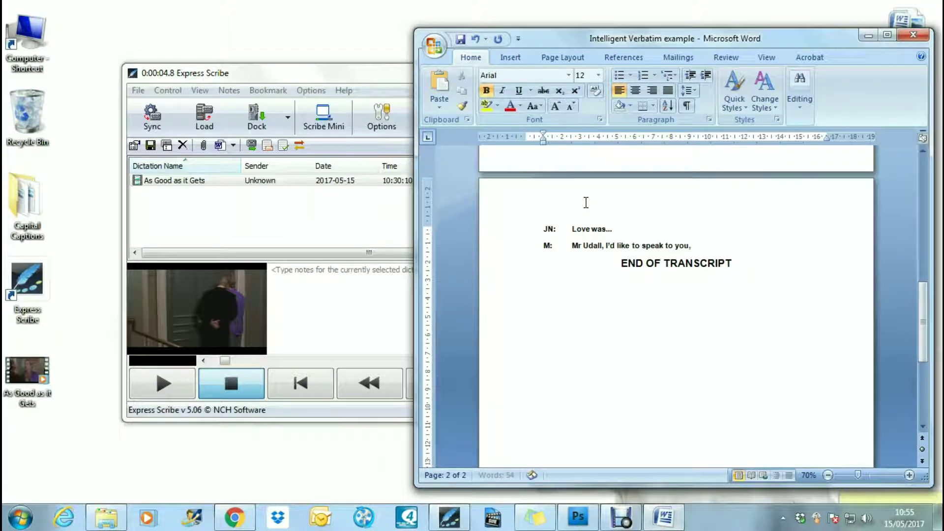
text( please.)
key(F9)
key(Return)
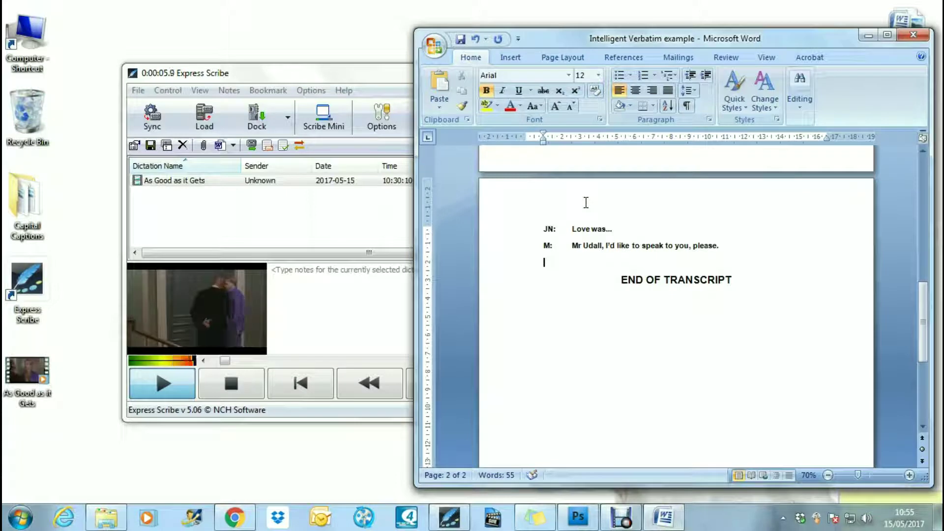